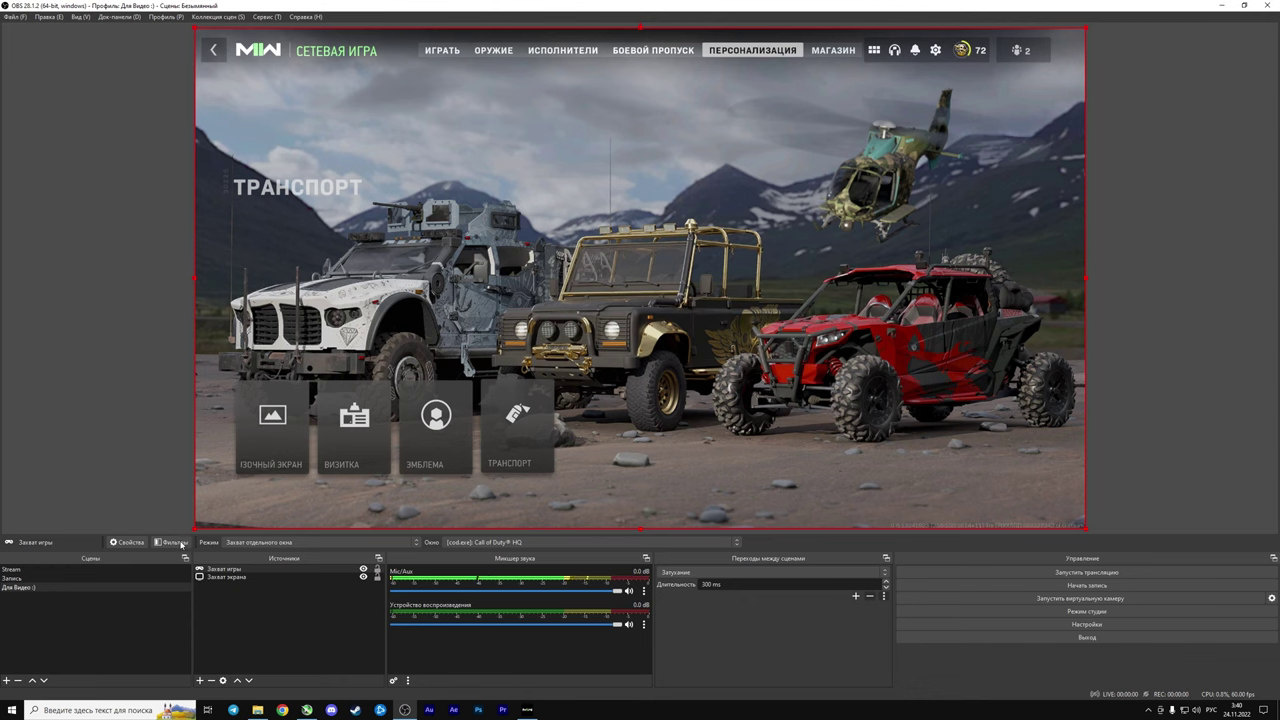
# Open the settings and check the colour range options in the advanced video settings
pyautogui.click(997, 624)
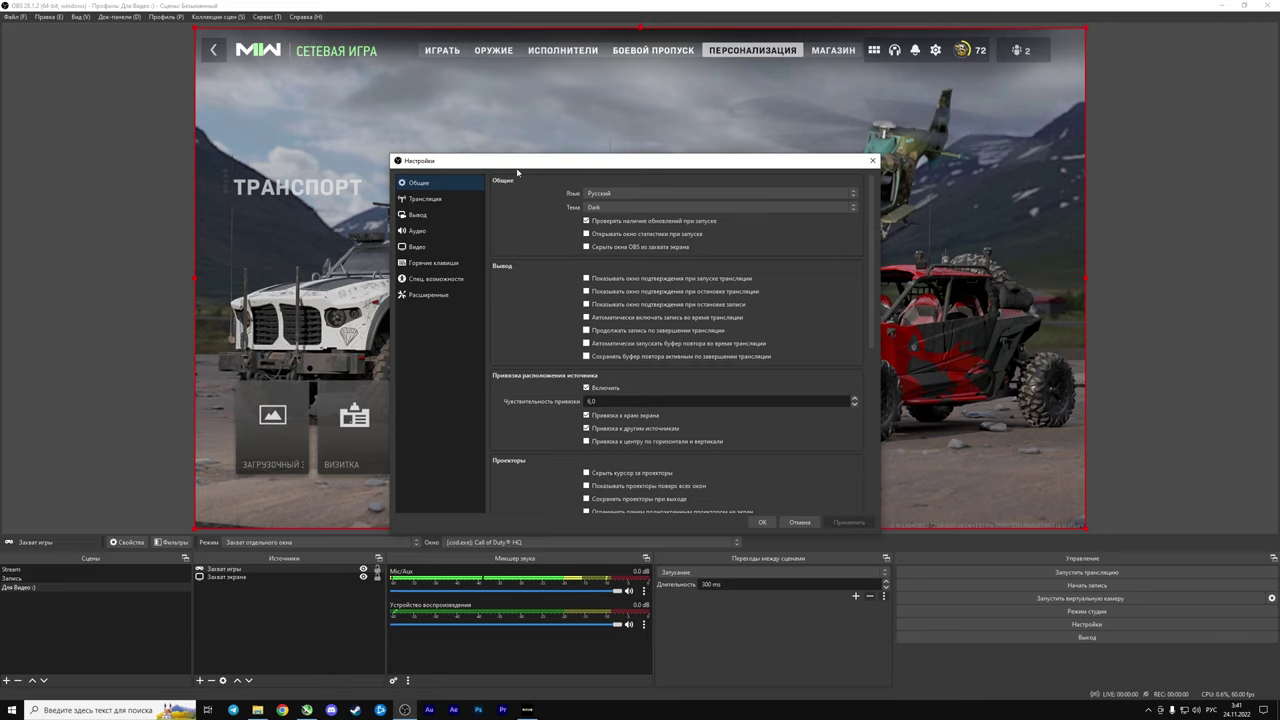
pyautogui.moveTo(526, 161); pyautogui.dragTo(589, 139)
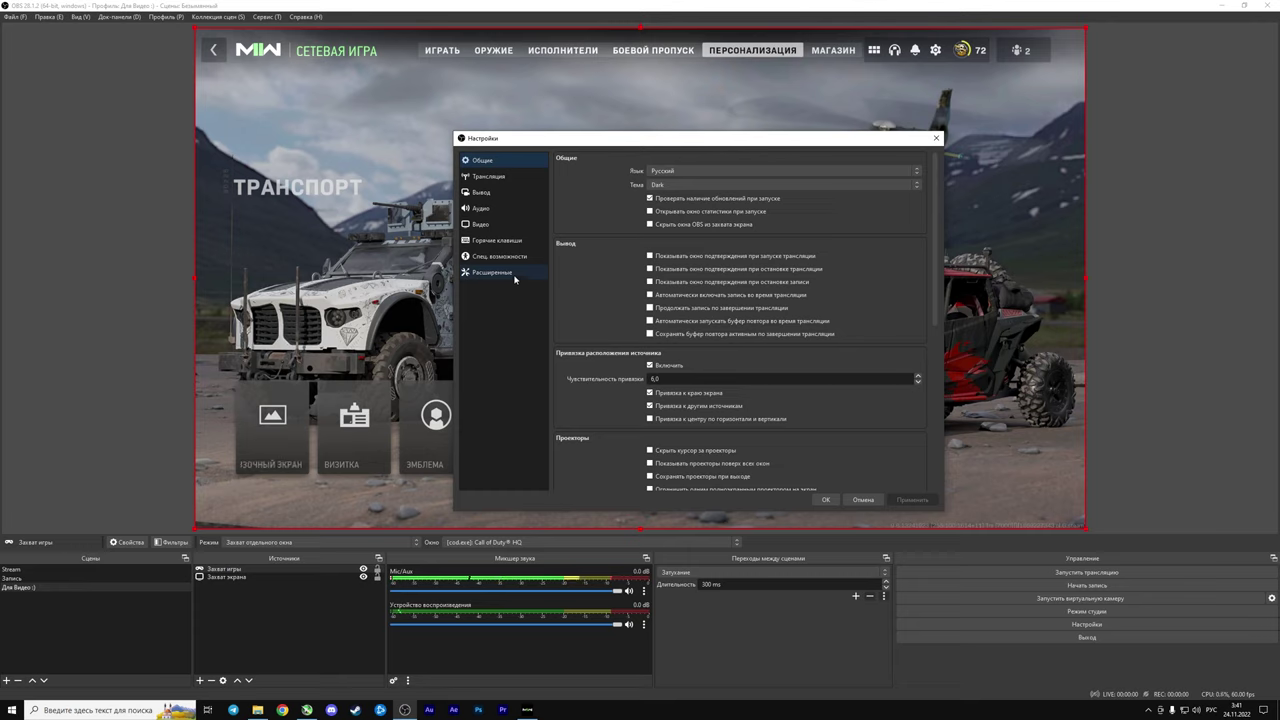
pyautogui.click(511, 274)
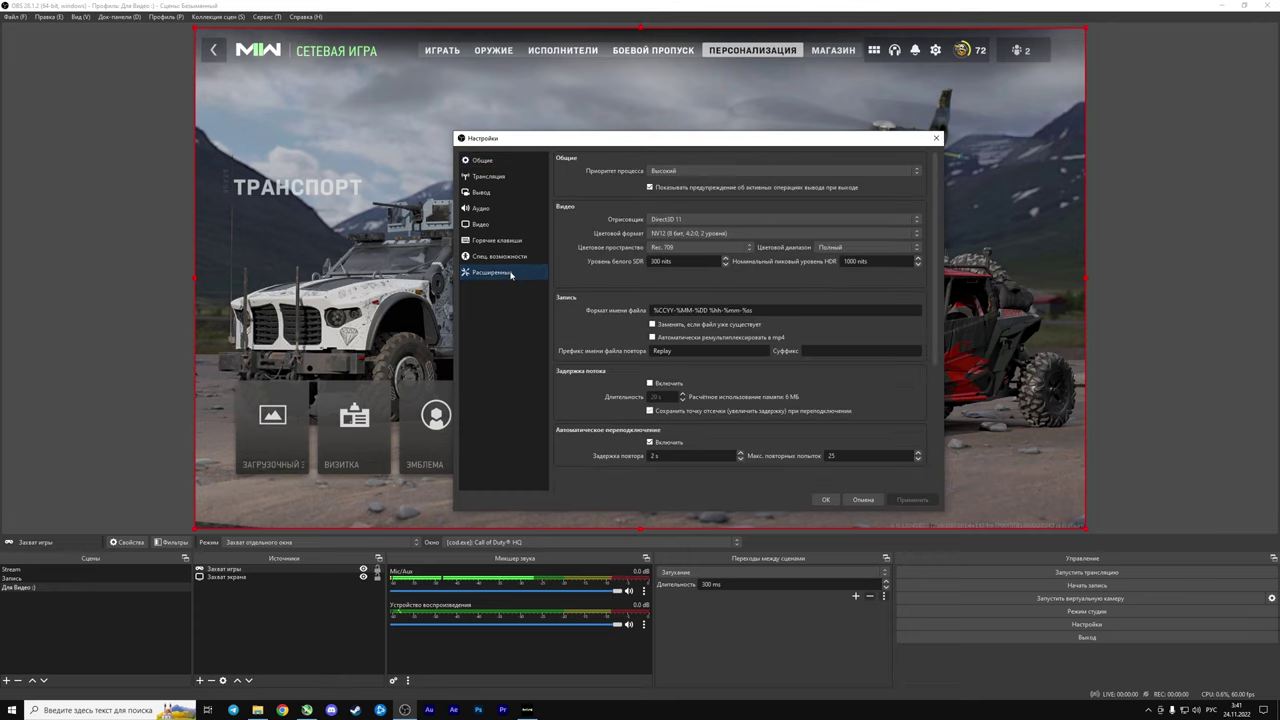
pyautogui.click(866, 249)
pyautogui.click(866, 249)
# Set the output (scaled) resolution to 1920x1080 in the video settings
pyautogui.click(501, 224)
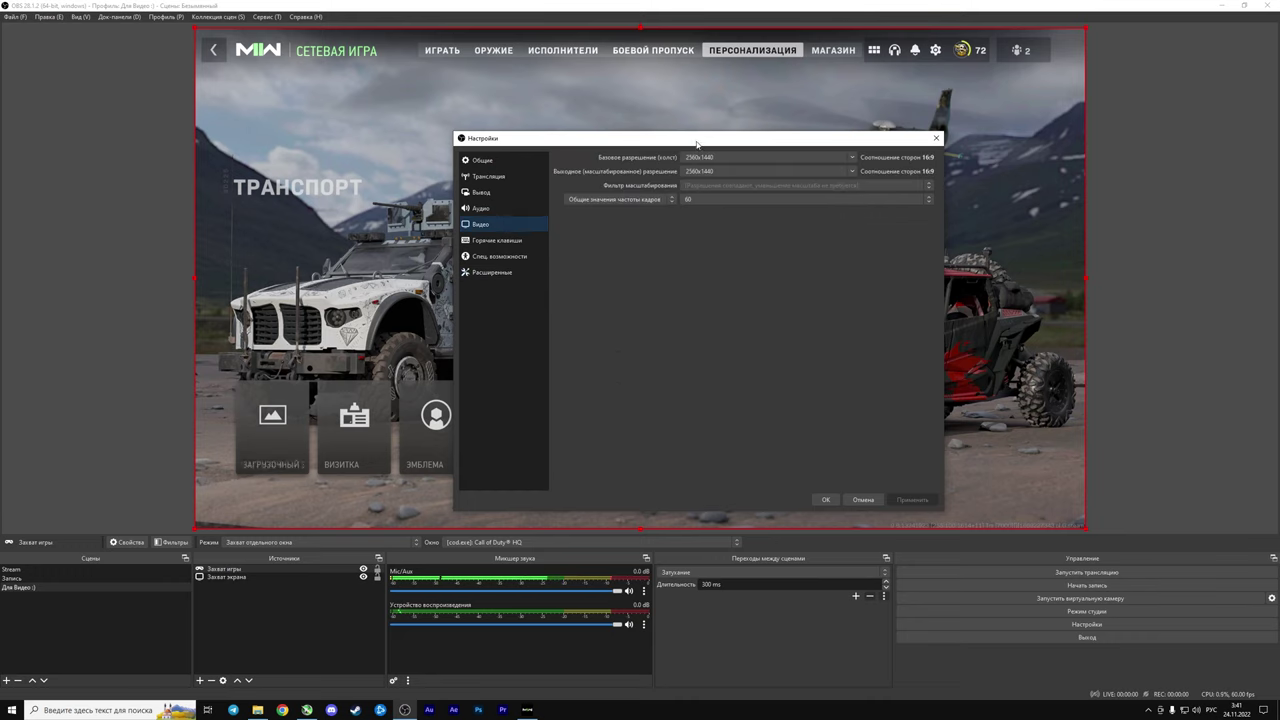
pyautogui.moveTo(697, 145); pyautogui.dragTo(663, 199)
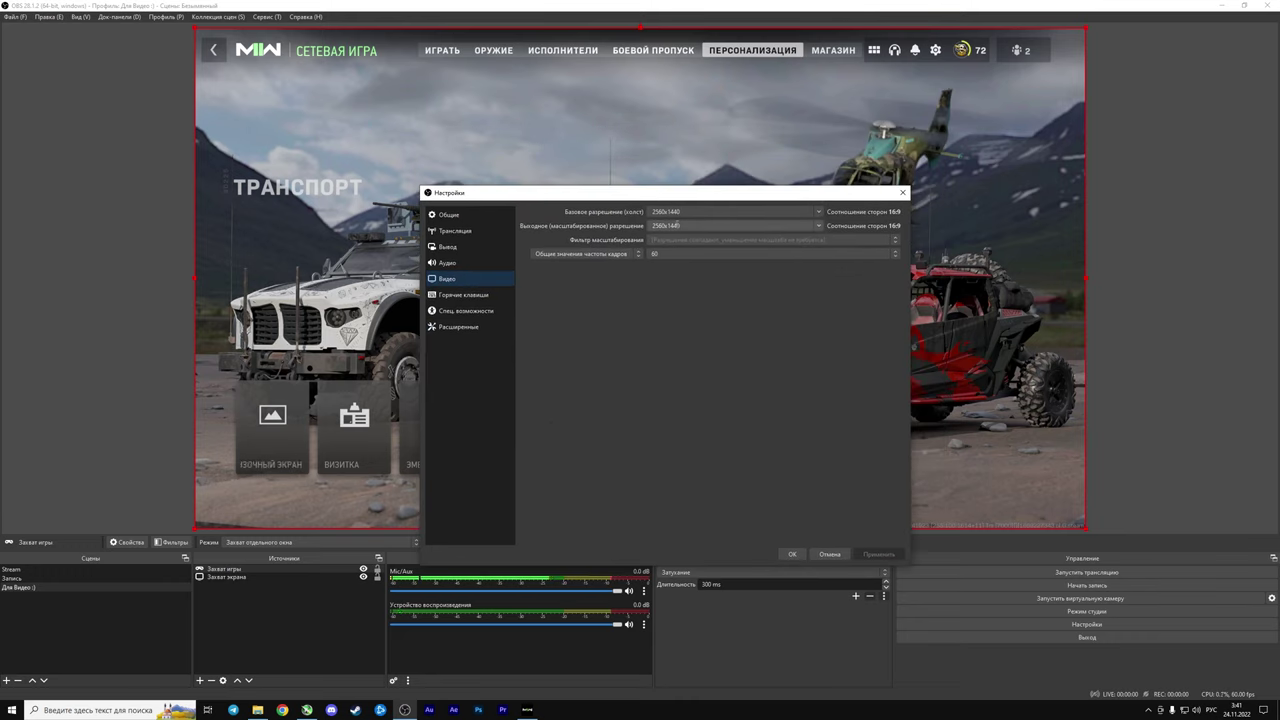
pyautogui.click(821, 227)
pyautogui.click(720, 268)
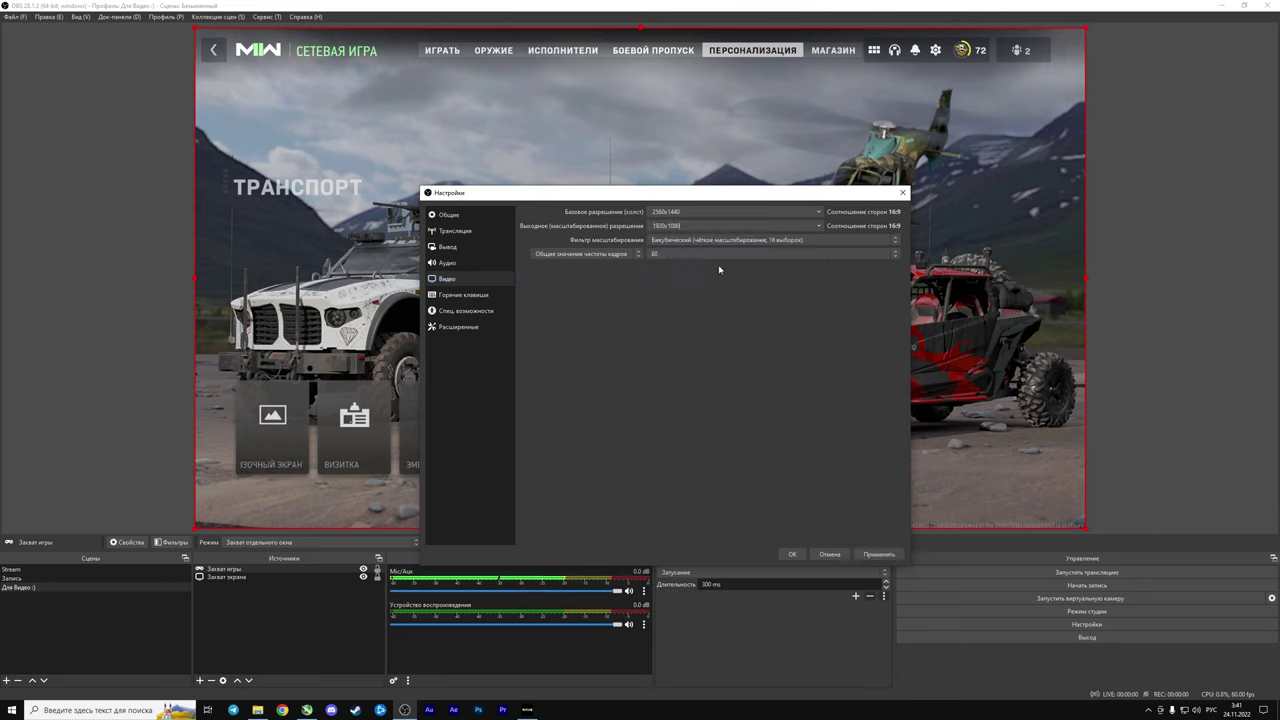
# Set the downscale filter to the Lanczos method (Метод Ланцоша) with 36 samples
pyautogui.click(837, 245)
pyautogui.click(771, 298)
pyautogui.click(710, 241)
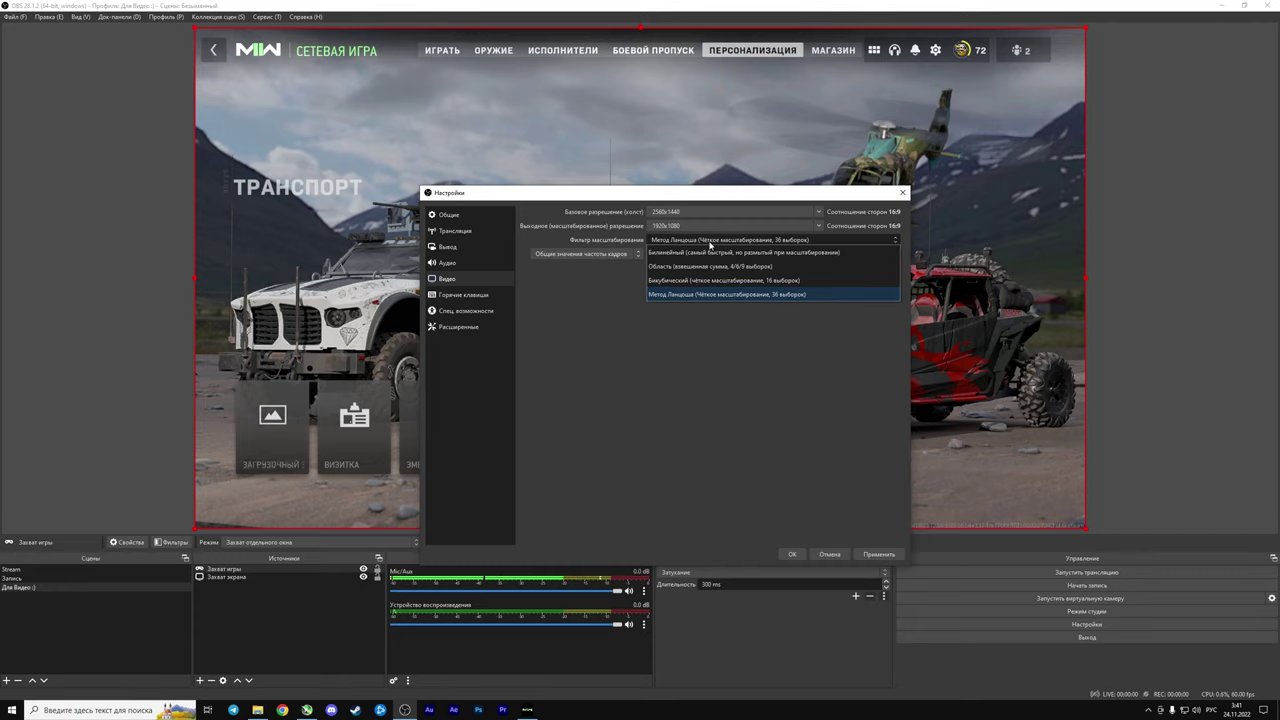
pyautogui.click(722, 299)
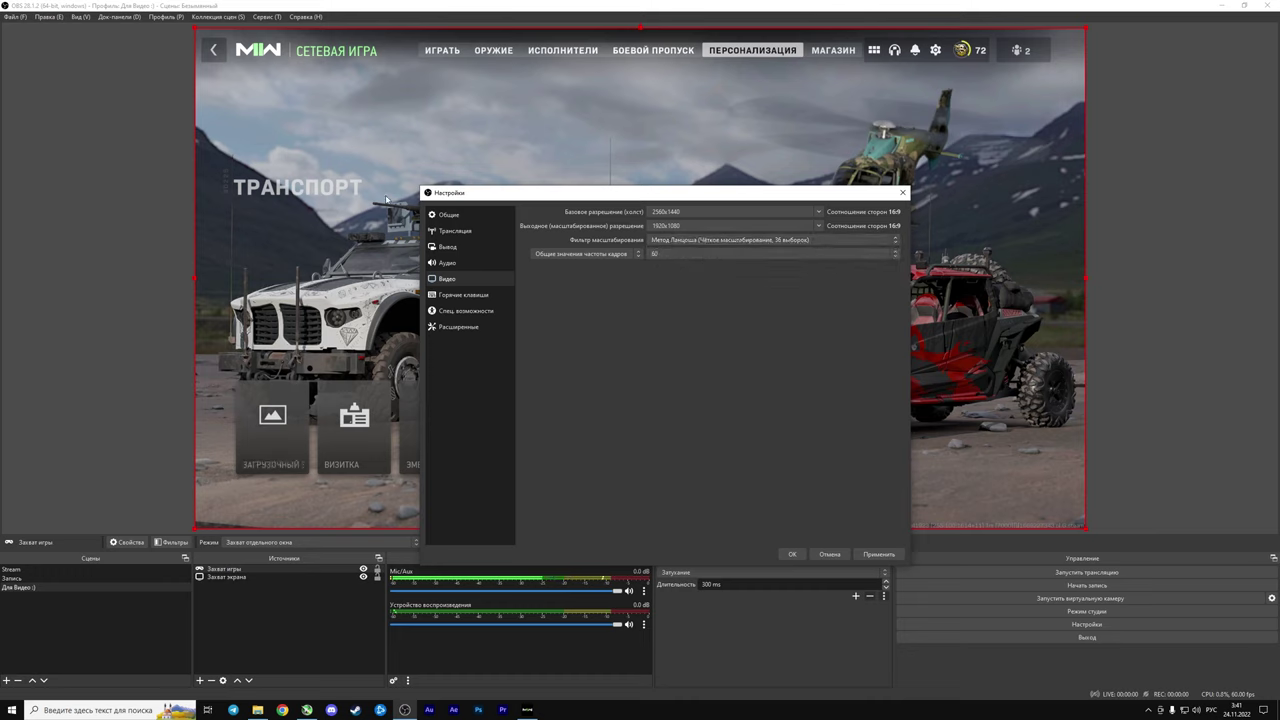
# Review the available channel options in the audio settings
pyautogui.click(470, 248)
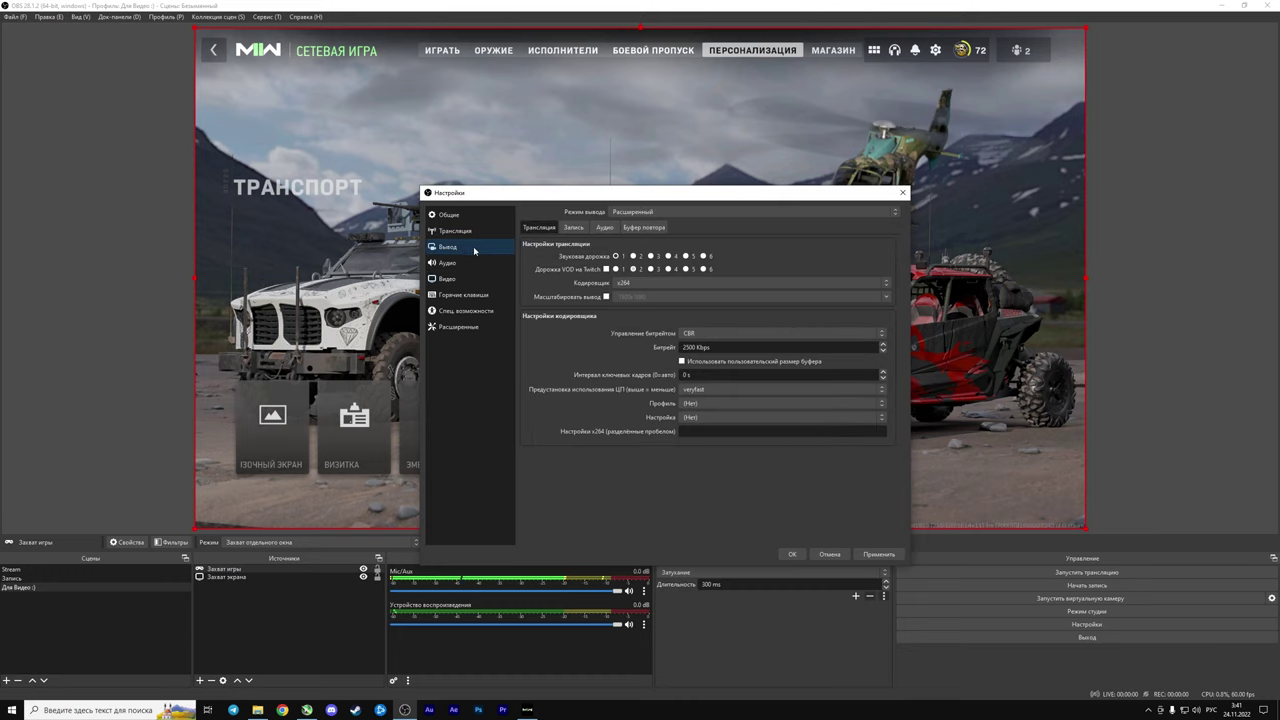
pyautogui.click(449, 263)
pyautogui.click(651, 242)
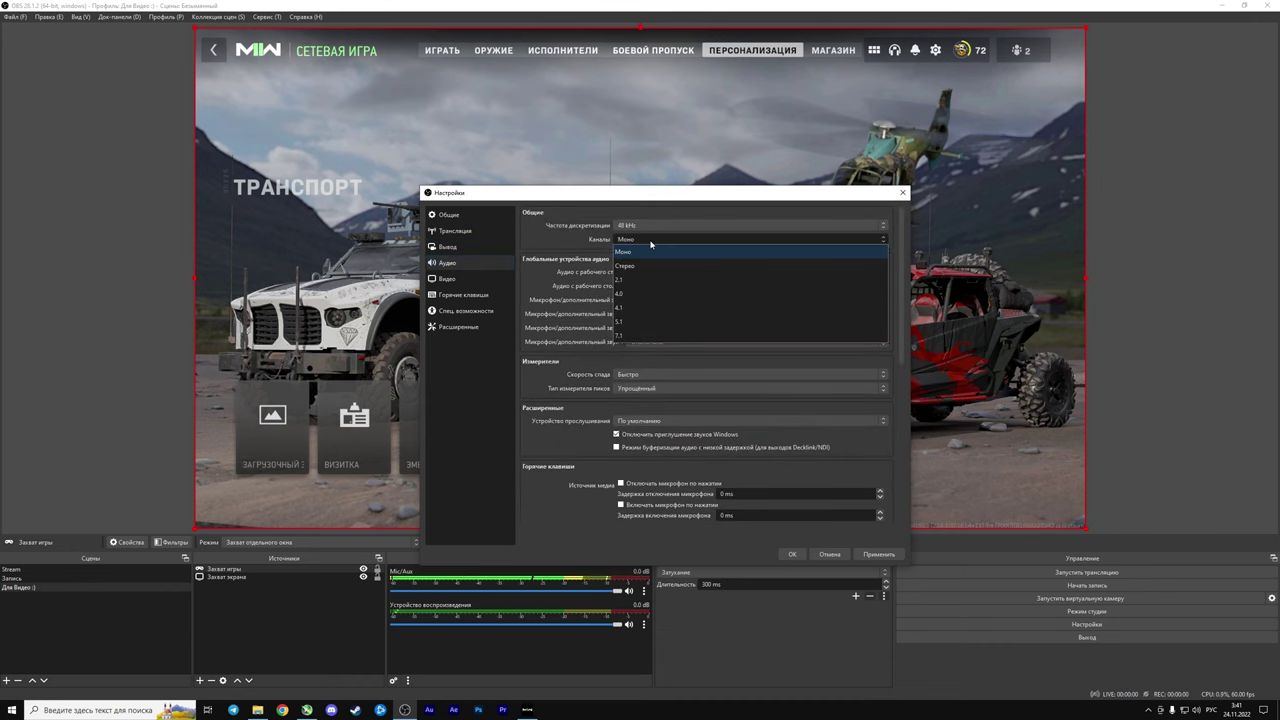
pyautogui.click(651, 239)
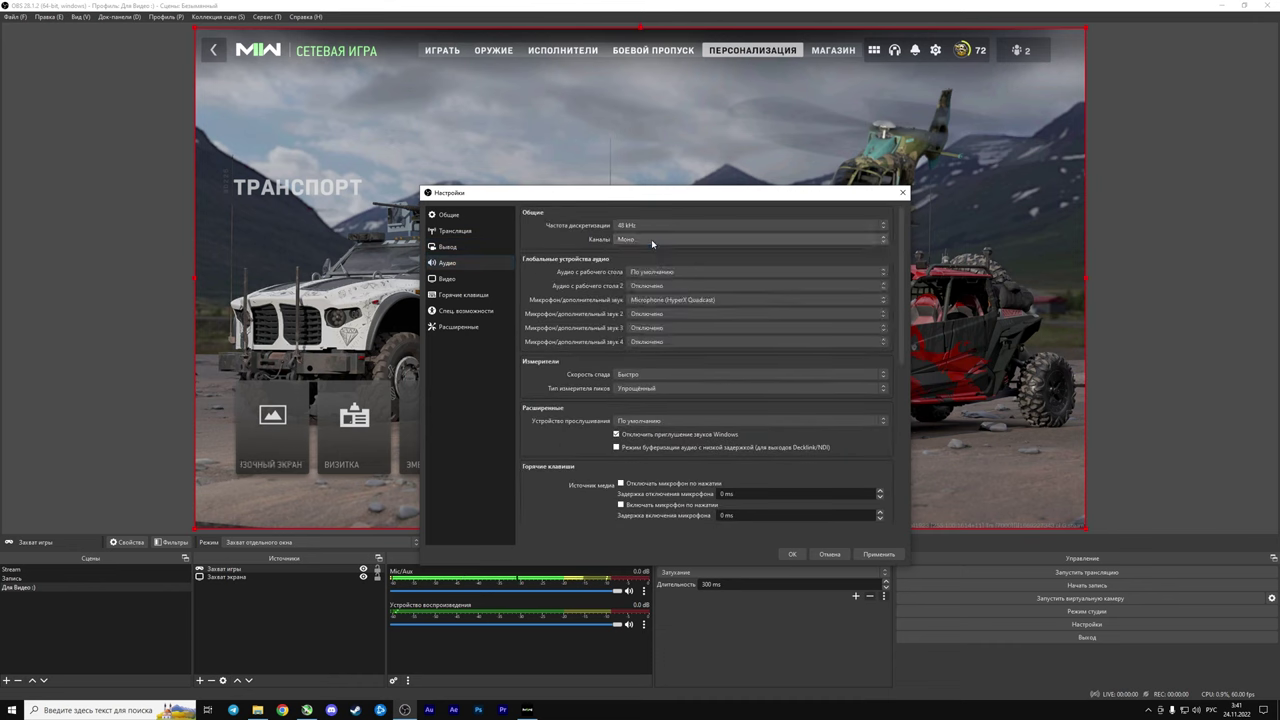
# Set the recording format to mp4 in the recording output settings
pyautogui.click(455, 248)
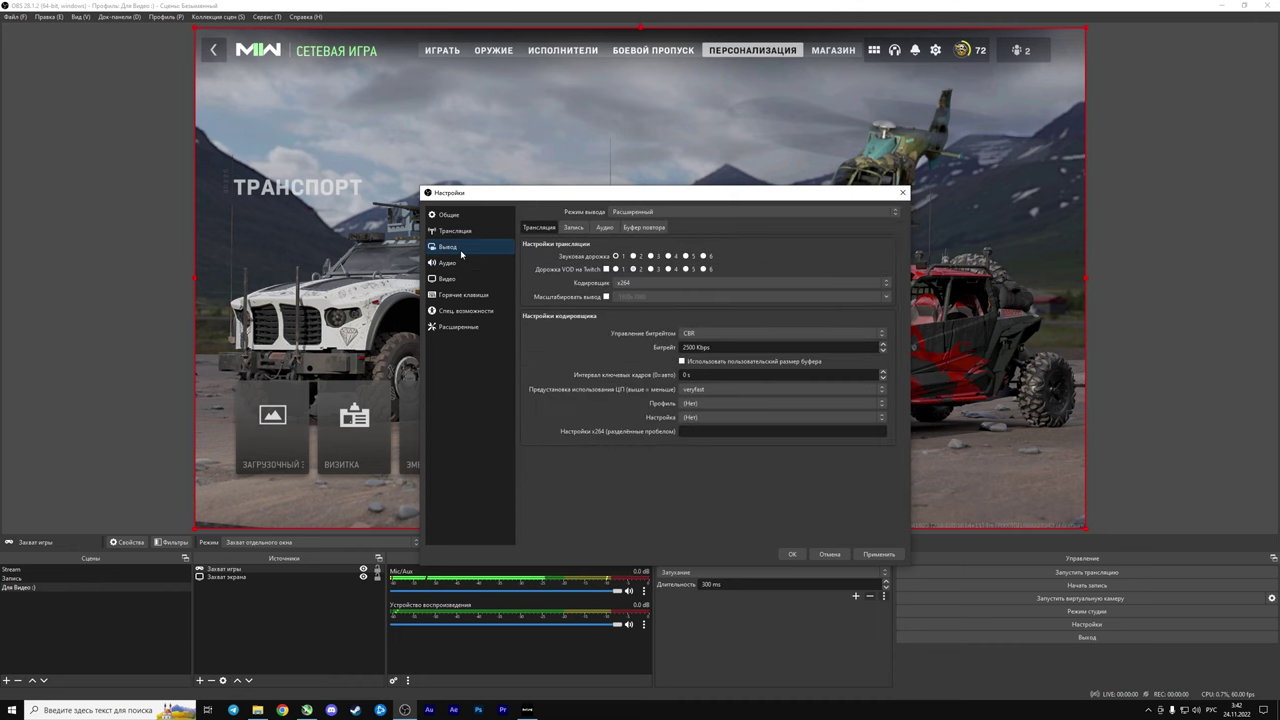
pyautogui.click(584, 232)
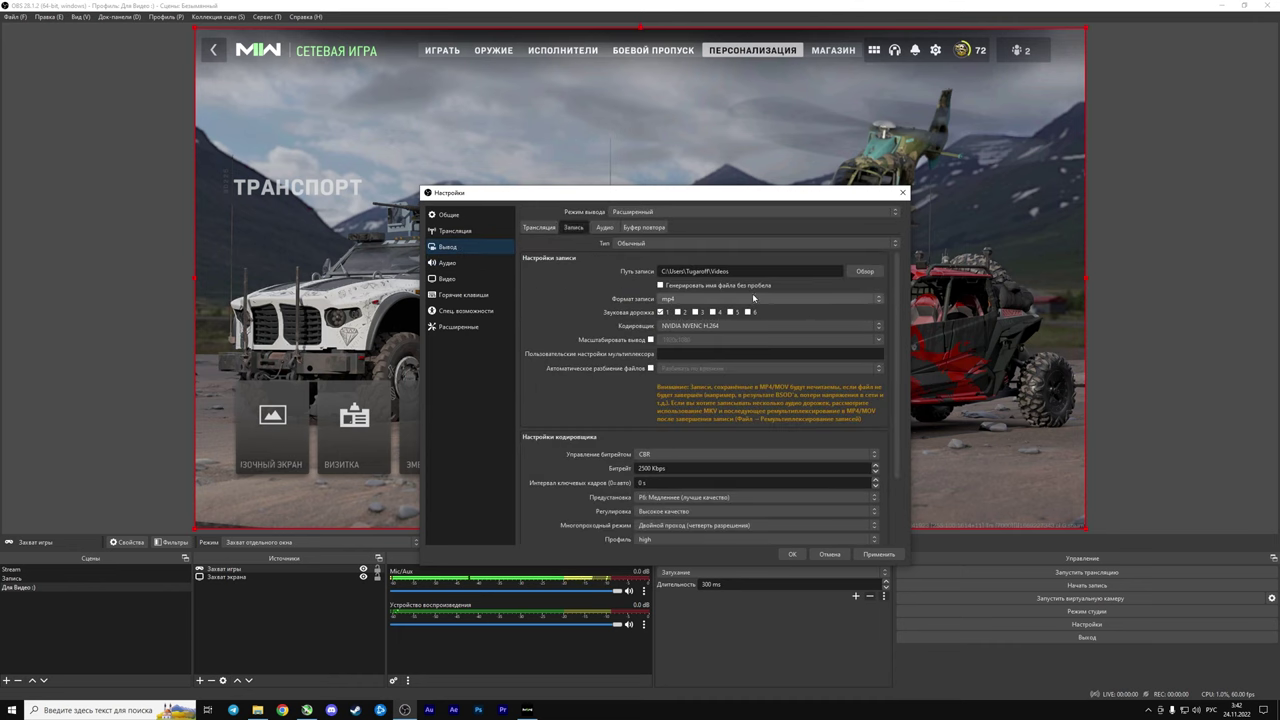
pyautogui.click(701, 300)
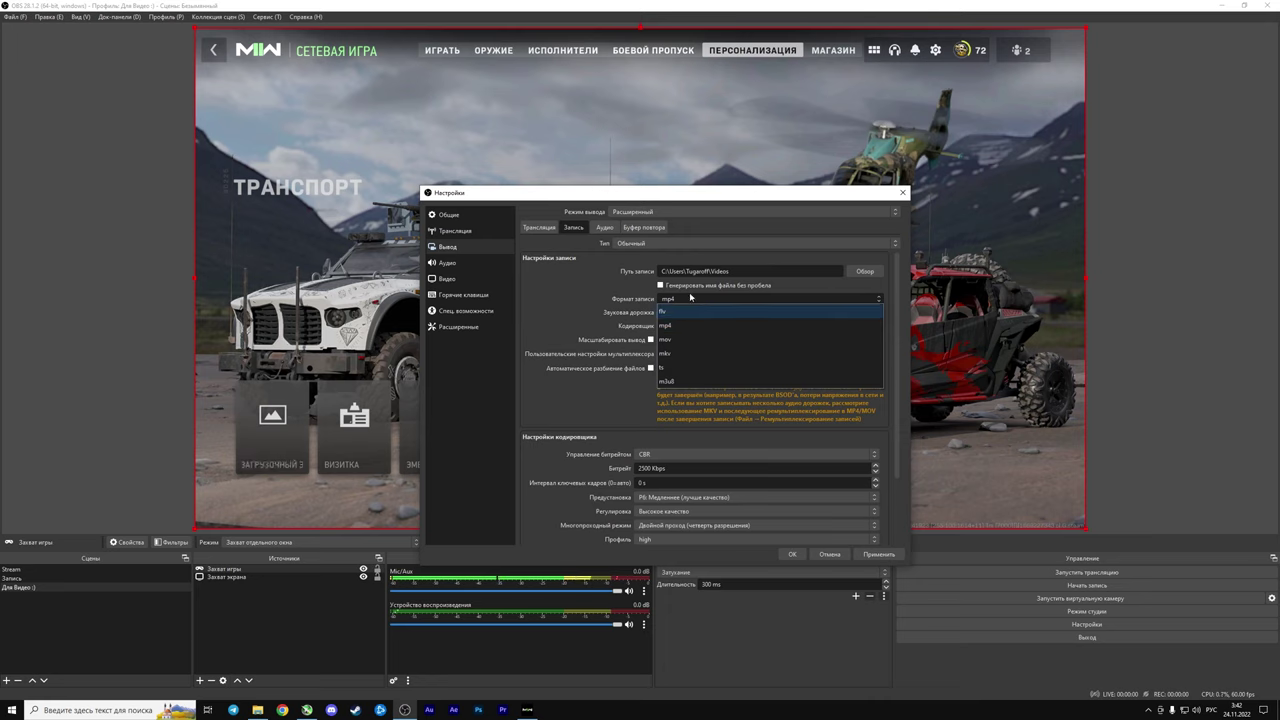
pyautogui.click(668, 325)
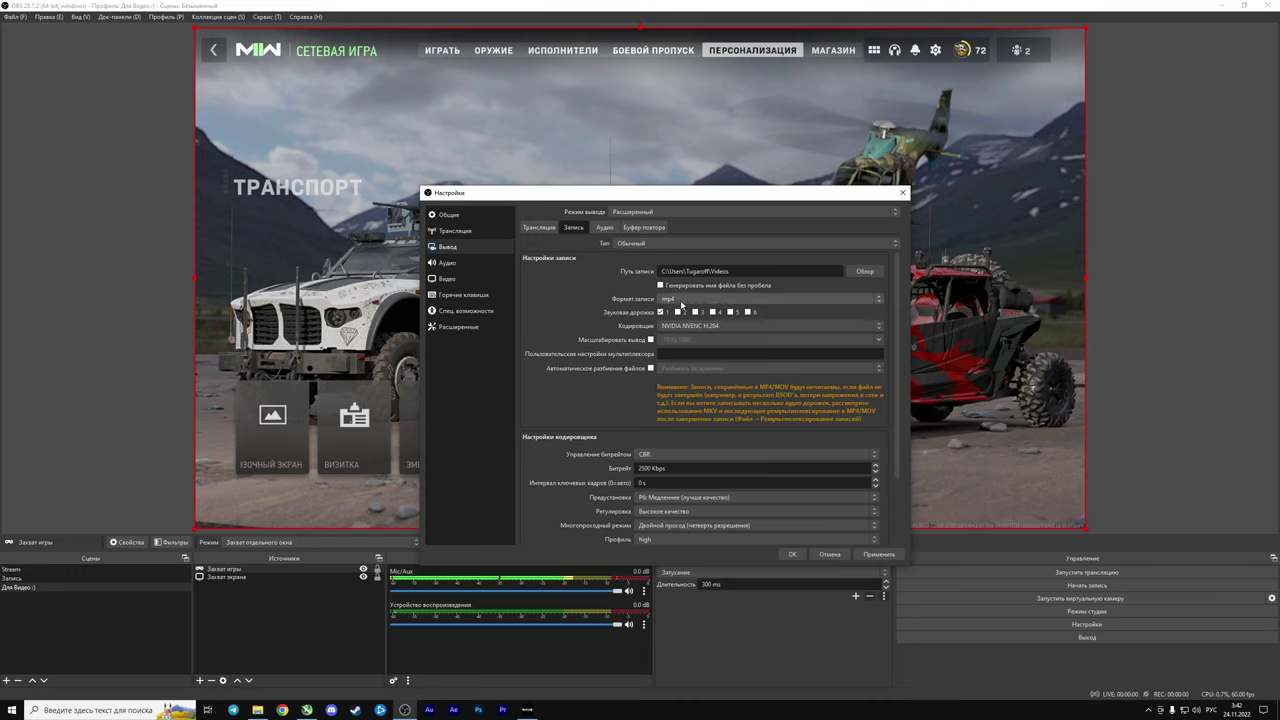
pyautogui.click(681, 301)
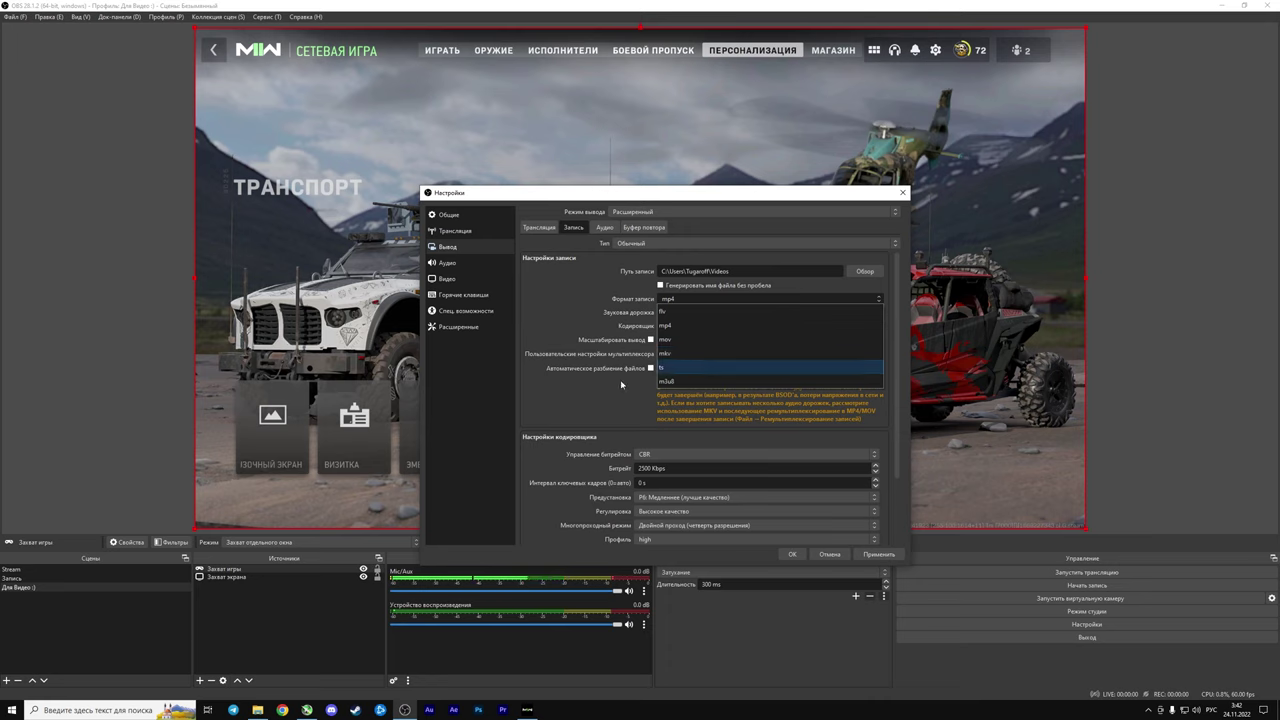
pyautogui.click(615, 406)
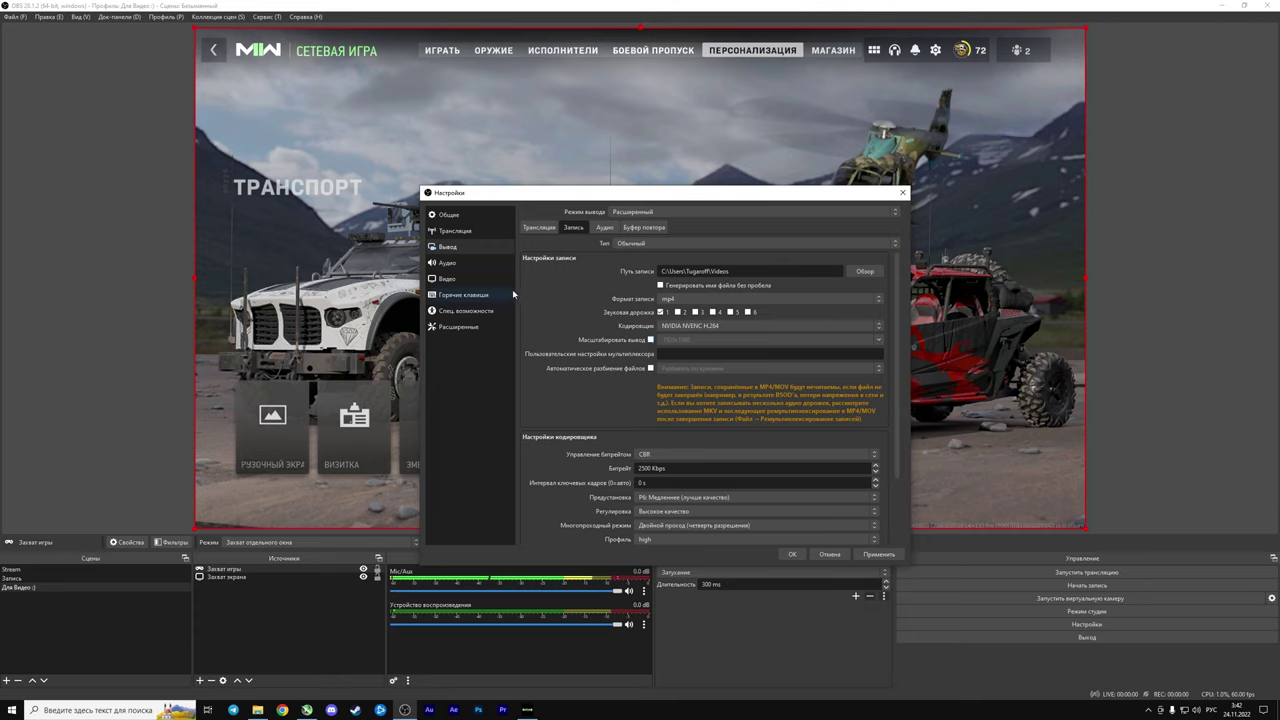
# Set the recording encoder's rate control to CQP with a CQ value of 15
pyautogui.click(458, 279)
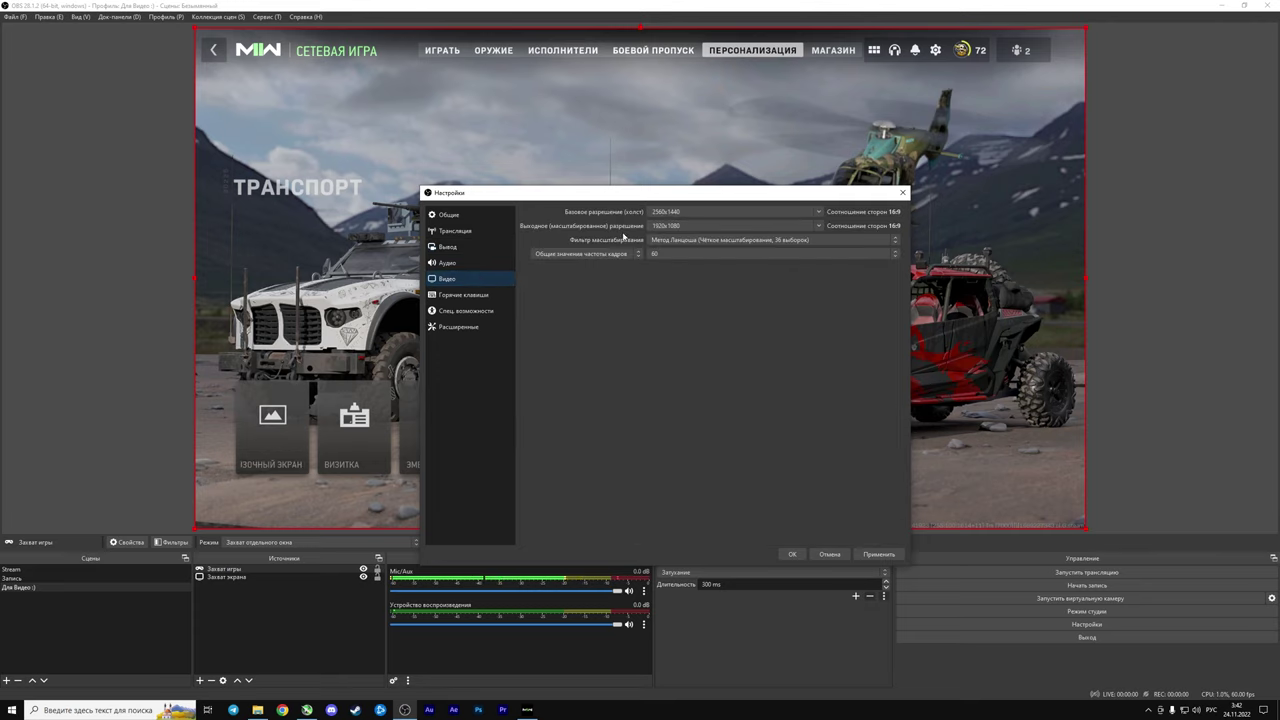
pyautogui.click(458, 248)
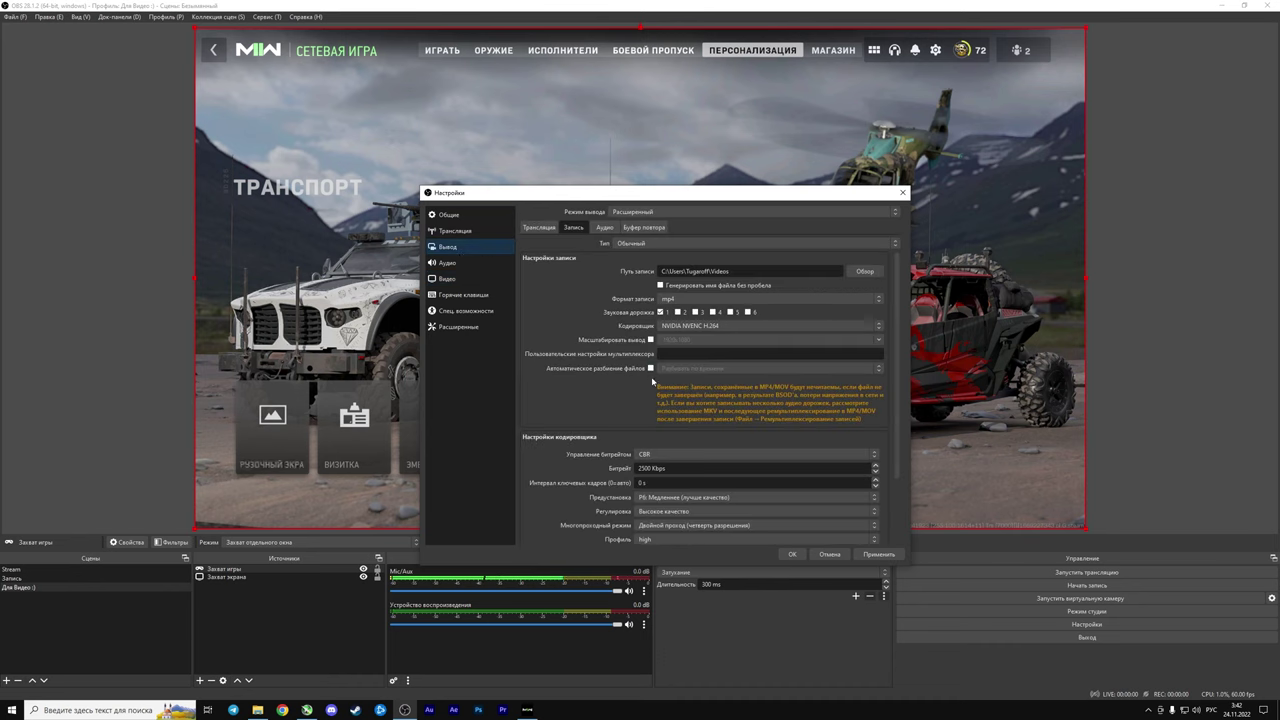
pyautogui.click(669, 454)
pyautogui.click(655, 482)
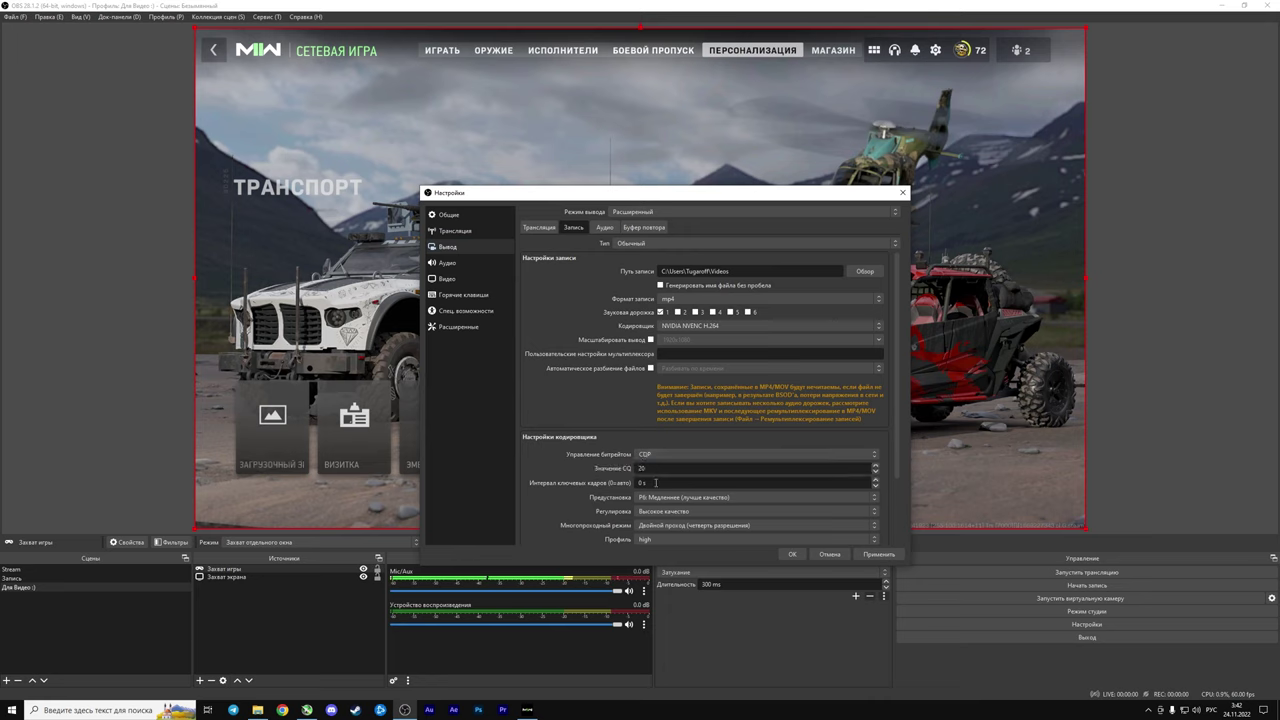
pyautogui.doubleClick(650, 470)
pyautogui.hotkey('ctrl', 'a')
pyautogui.moveTo(649, 468); pyautogui.dragTo(638, 468)
pyautogui.write('1')
pyautogui.write('2')
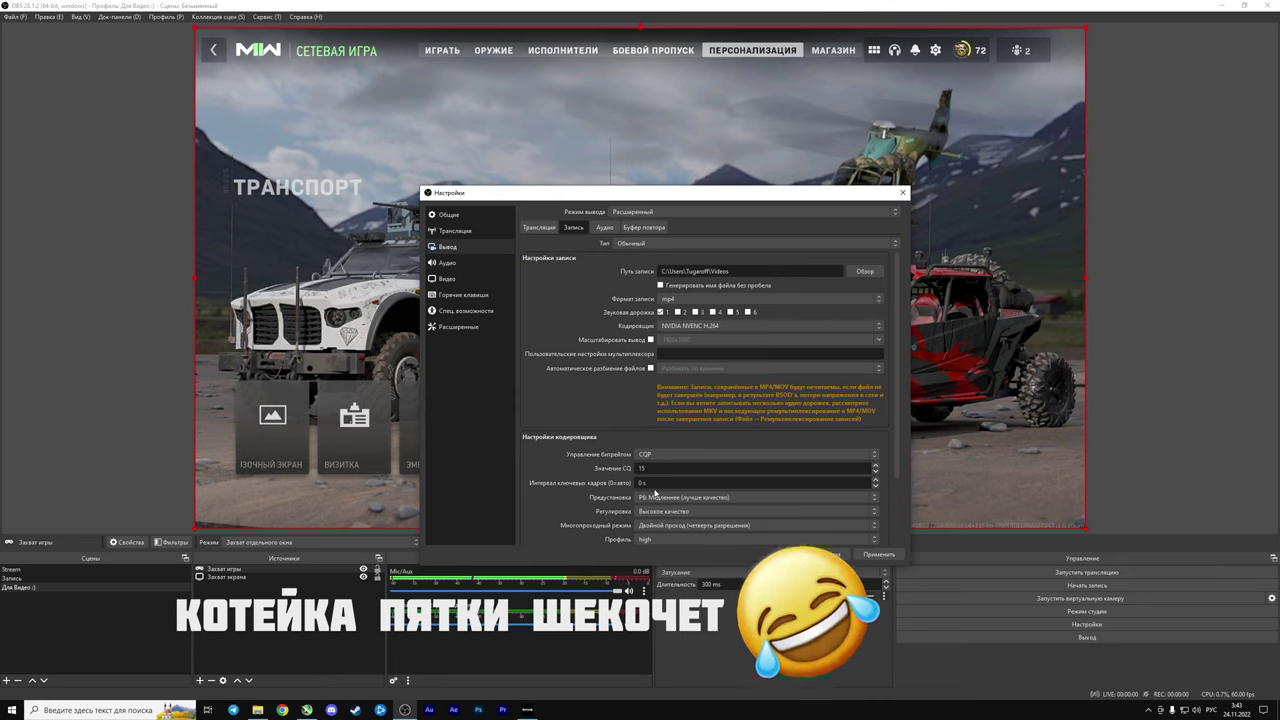
# Choose the P6 "Медленнее (лучше качество)" preset and "Высокое качество" tuning for the recording encoder
pyautogui.click(668, 499)
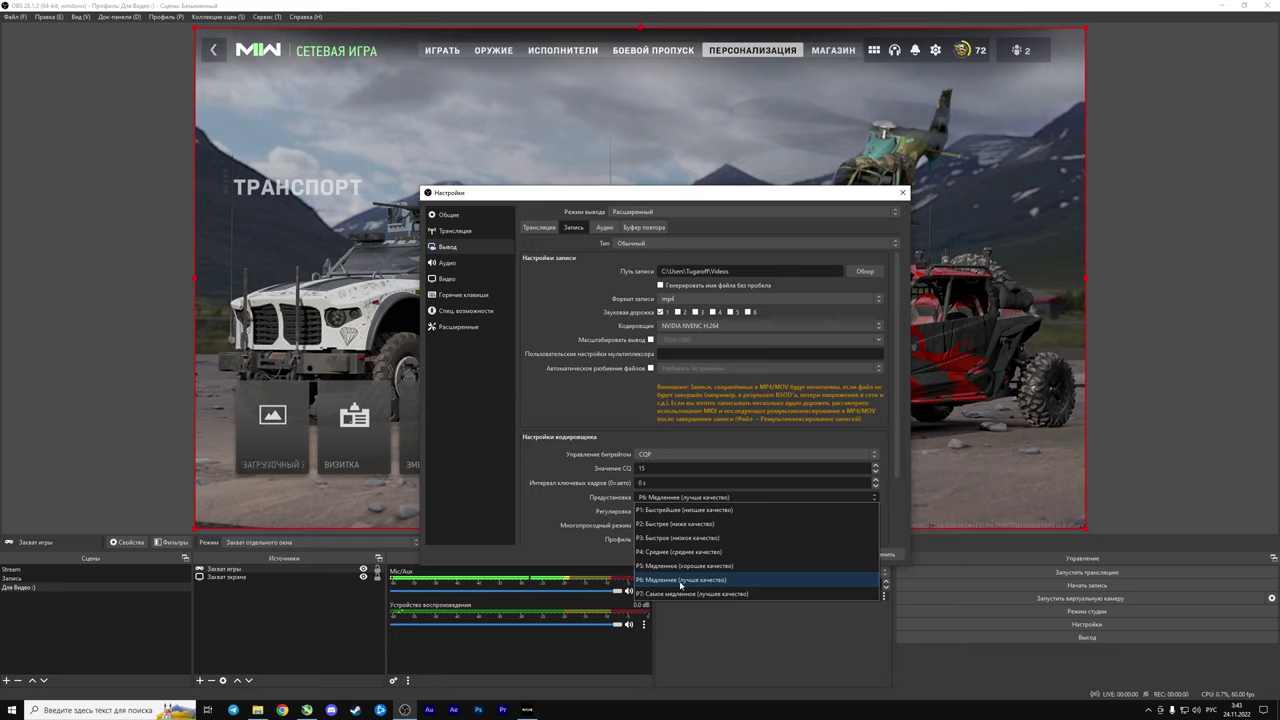
pyautogui.click(690, 580)
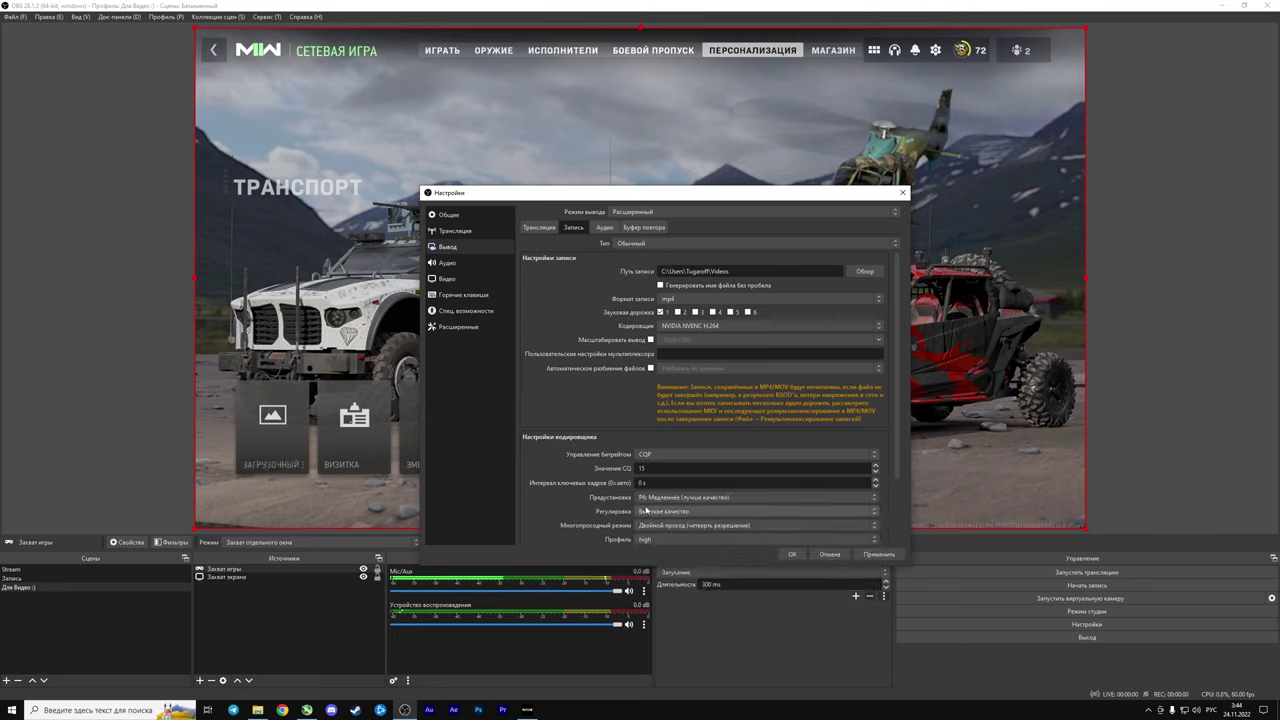
pyautogui.click(663, 512)
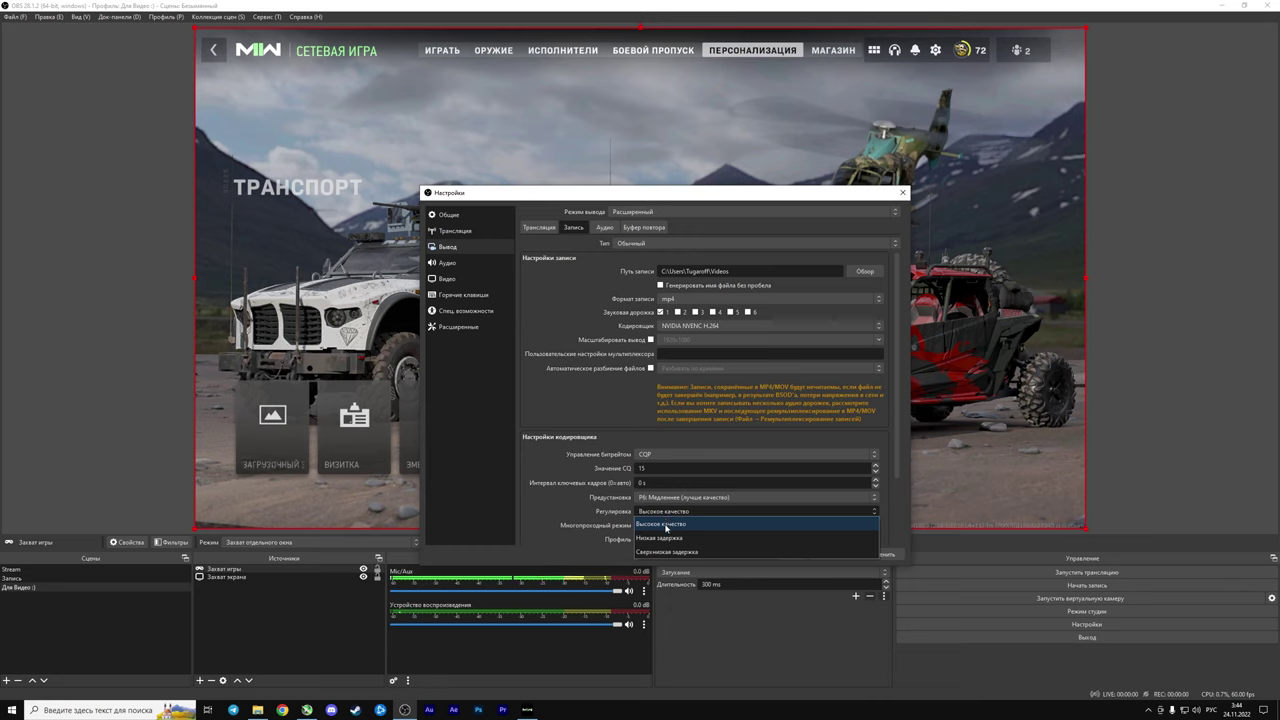
pyautogui.click(665, 525)
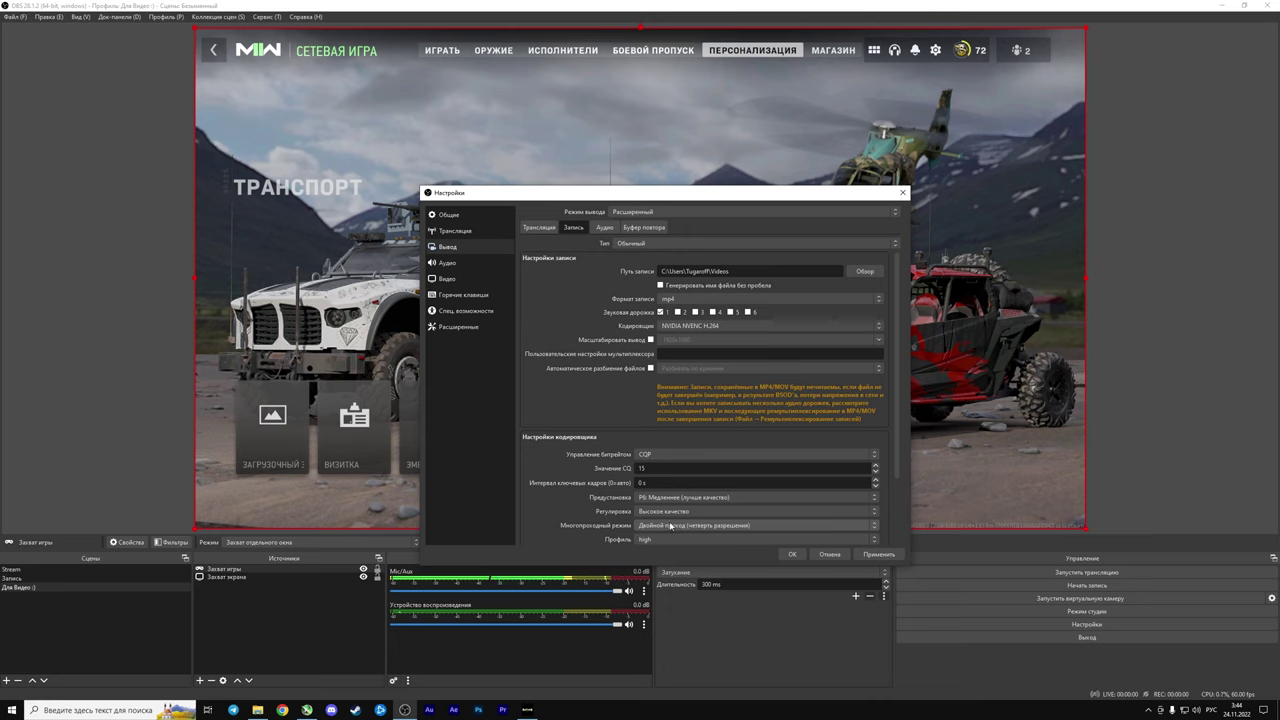
# Set the encoder's multipass mode to two passes at quarter resolution and its profile to high
pyautogui.click(664, 527)
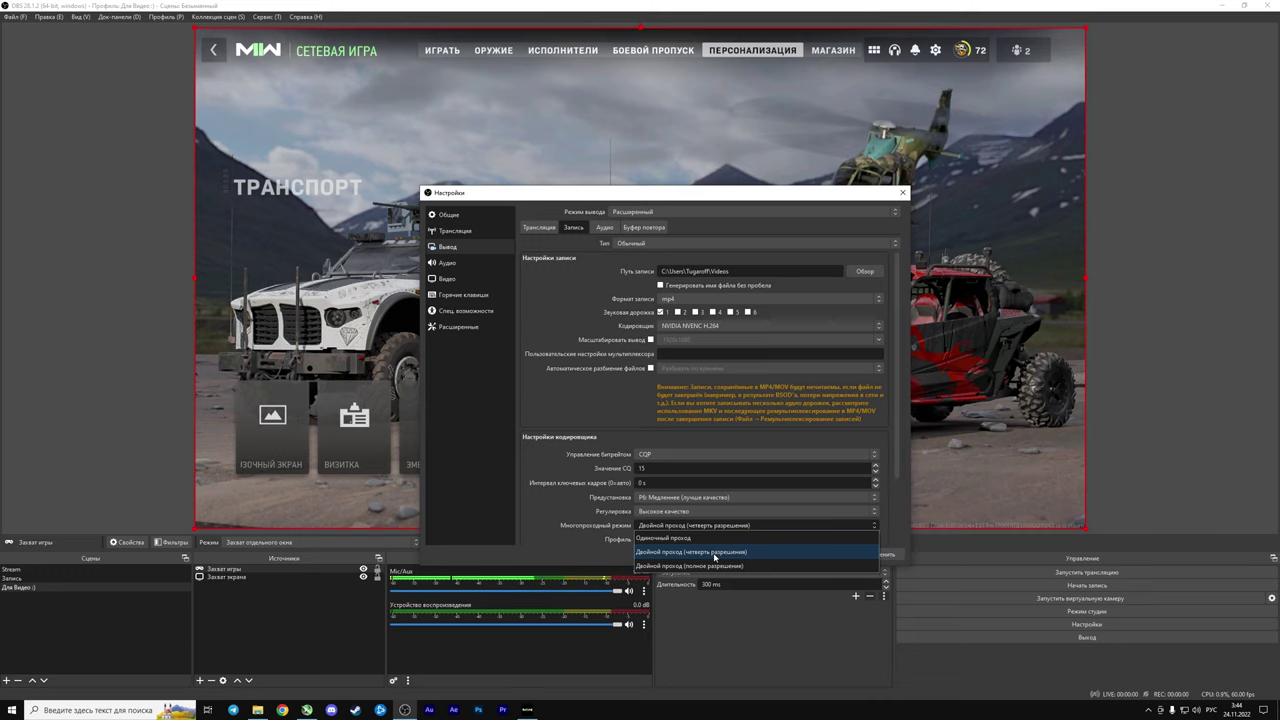
pyautogui.click(714, 553)
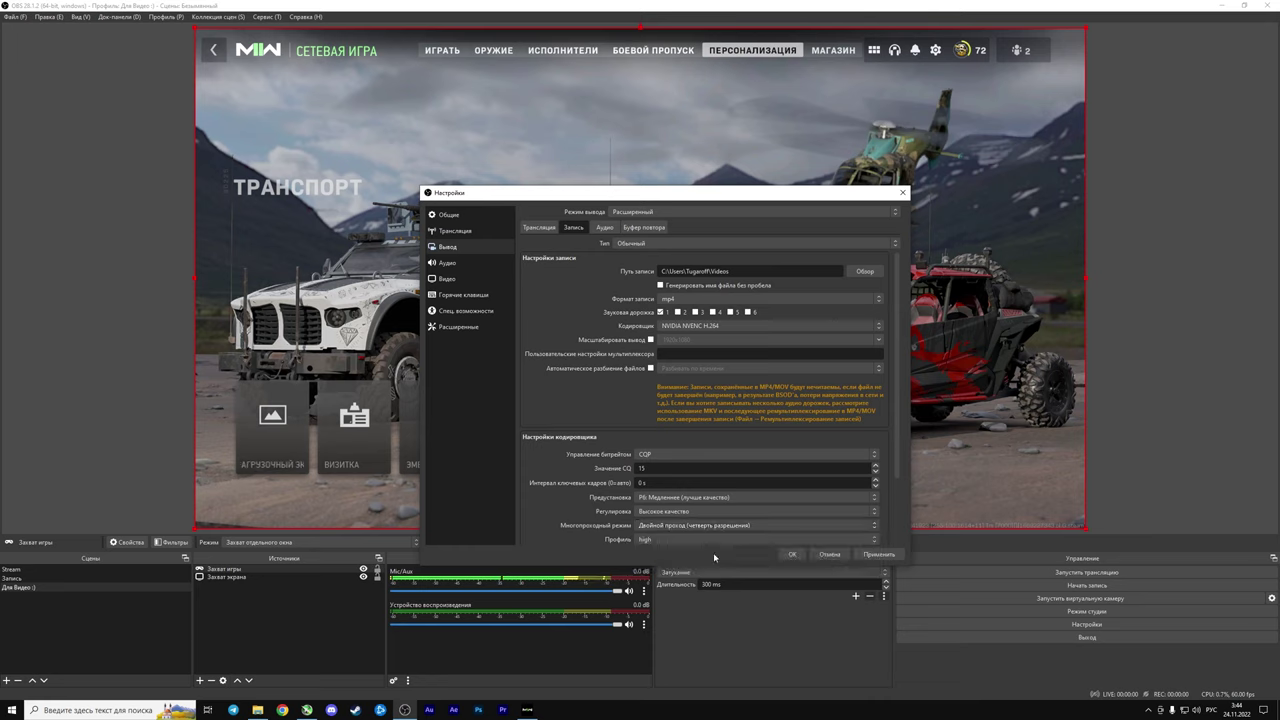
pyautogui.click(676, 540)
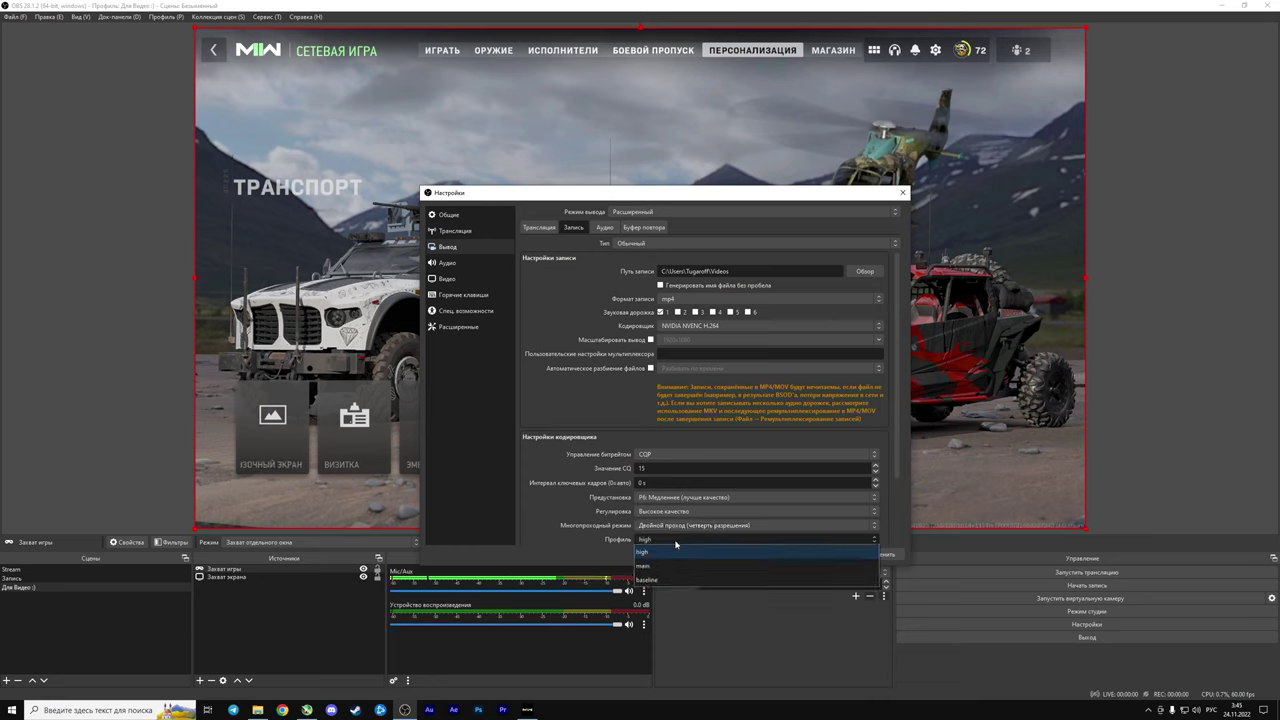
pyautogui.click(672, 544)
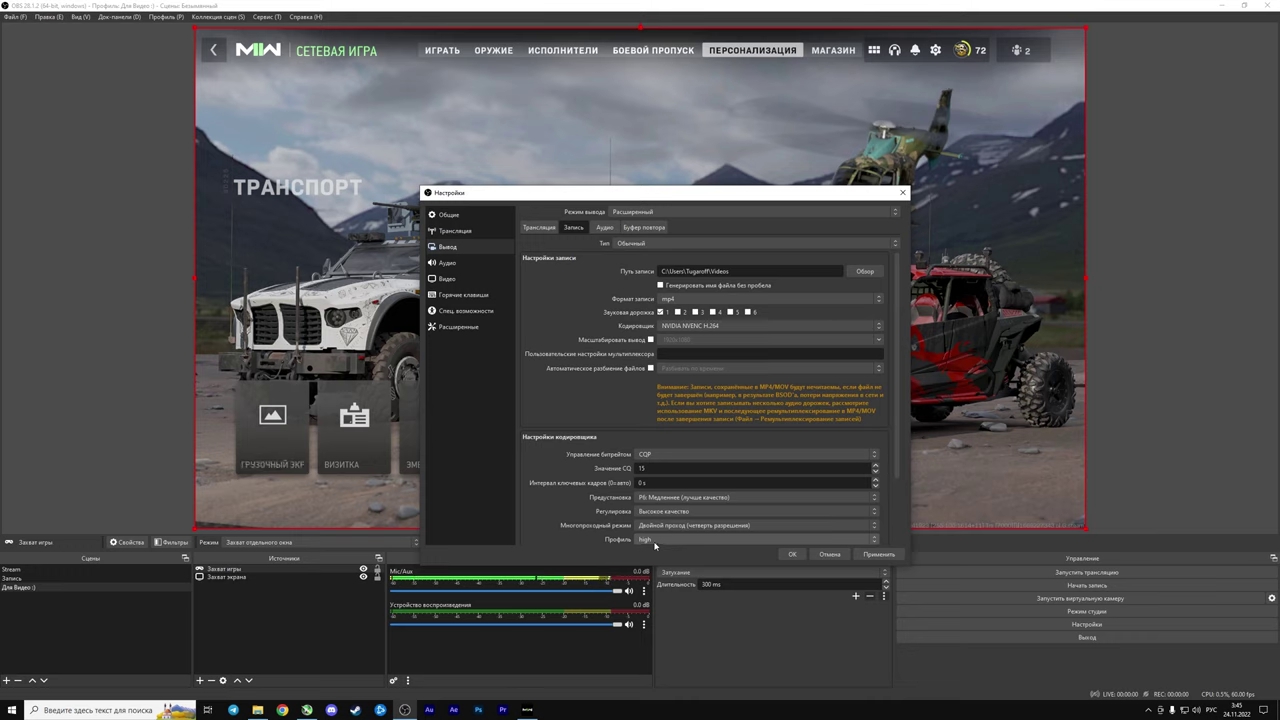
pyautogui.click(653, 540)
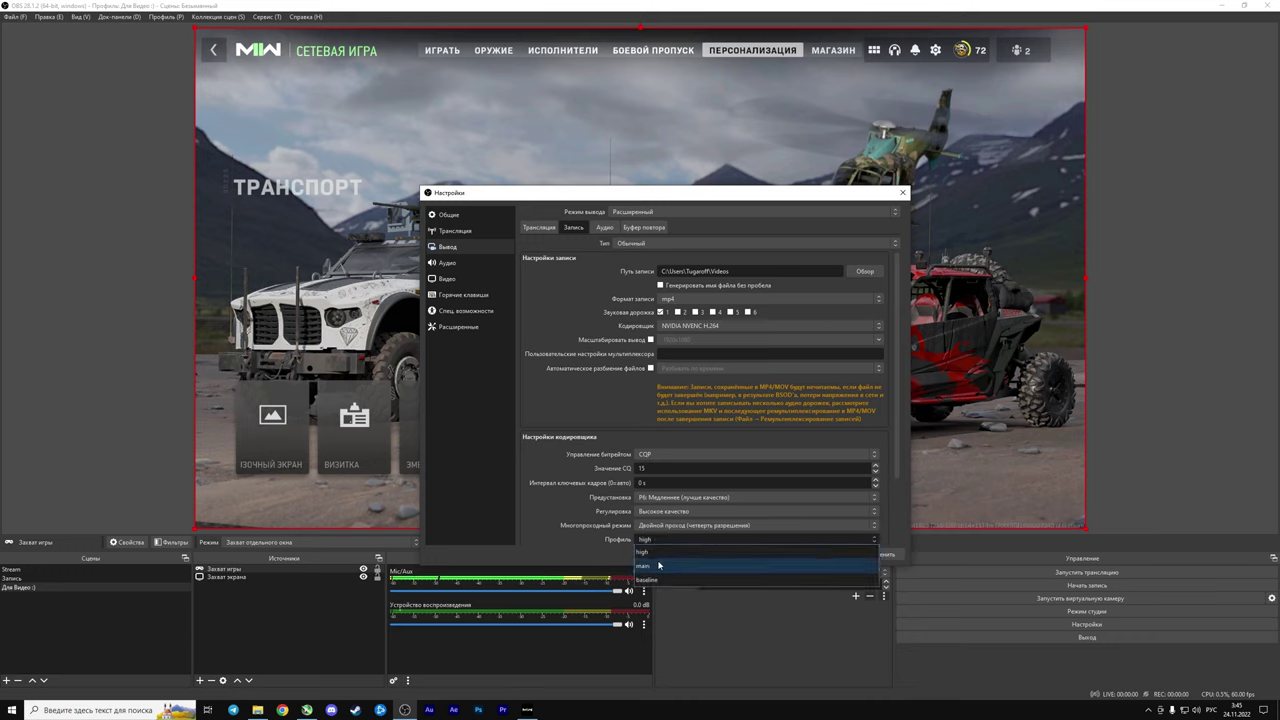
pyautogui.click(660, 553)
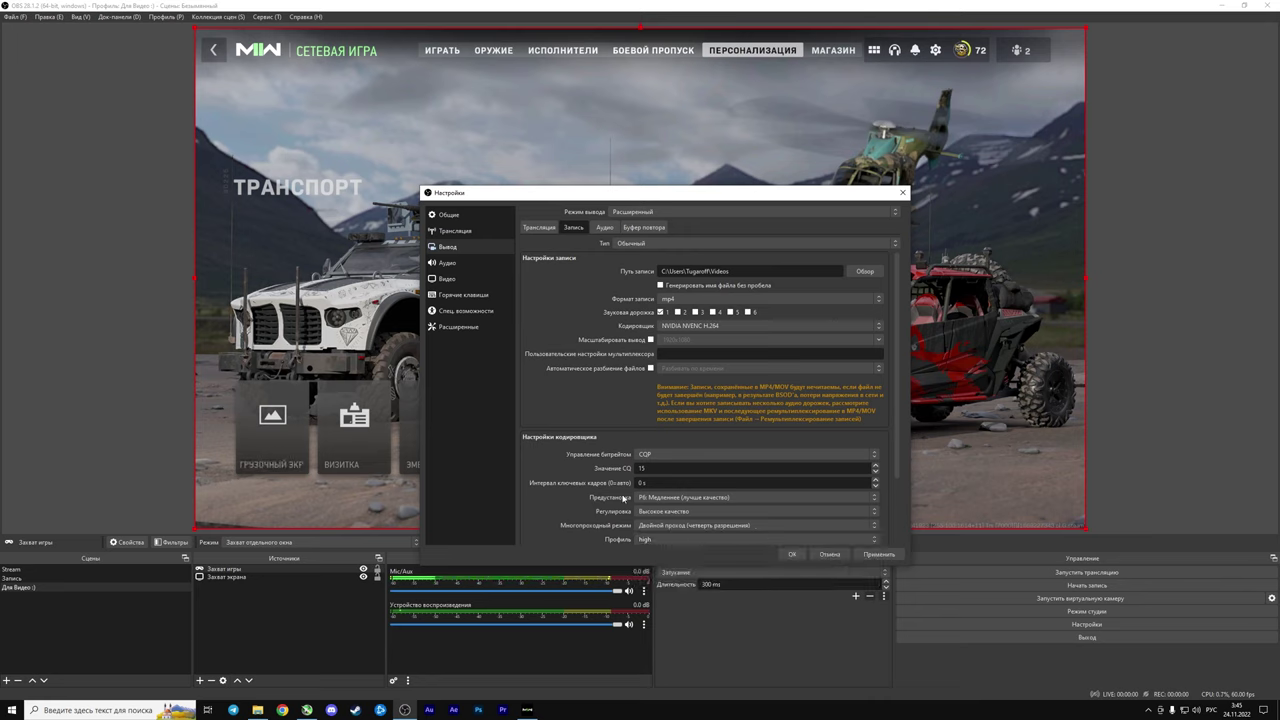